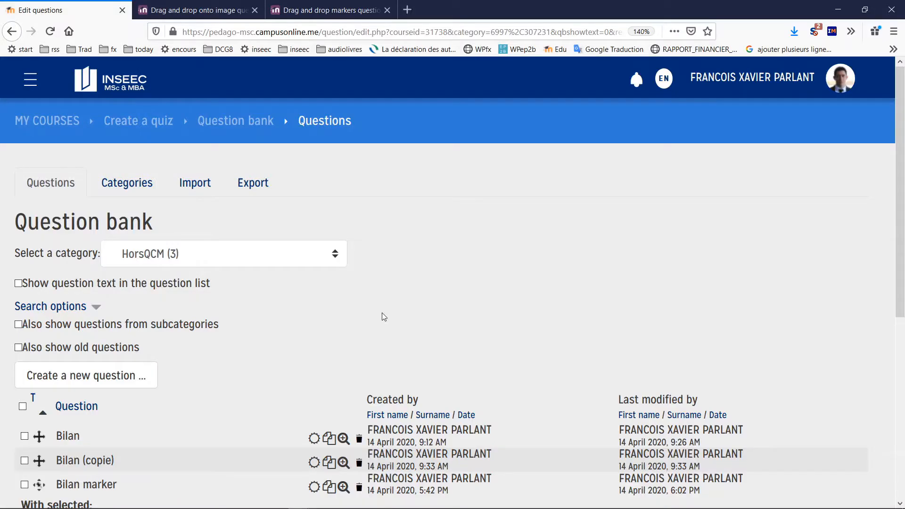
Create a new drag and drop markers question and name it "Balance sheet".
left_click(129, 376)
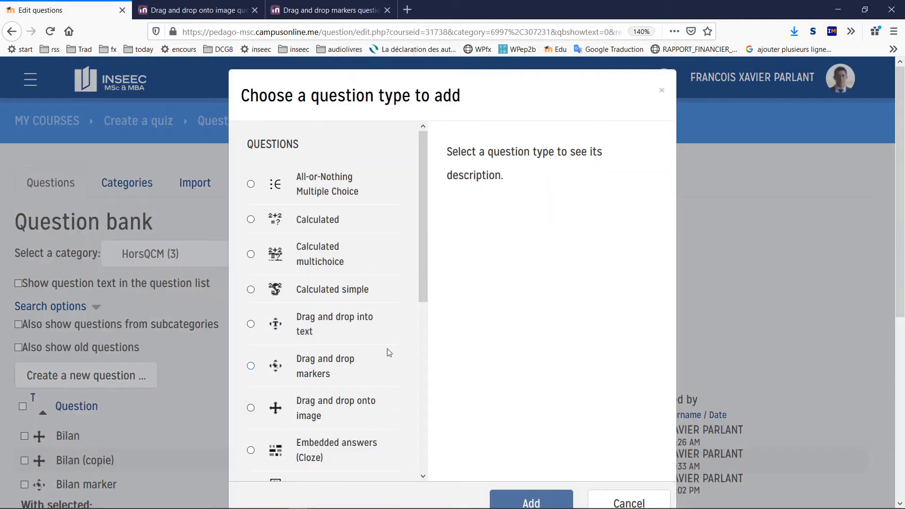
double_click(330, 361)
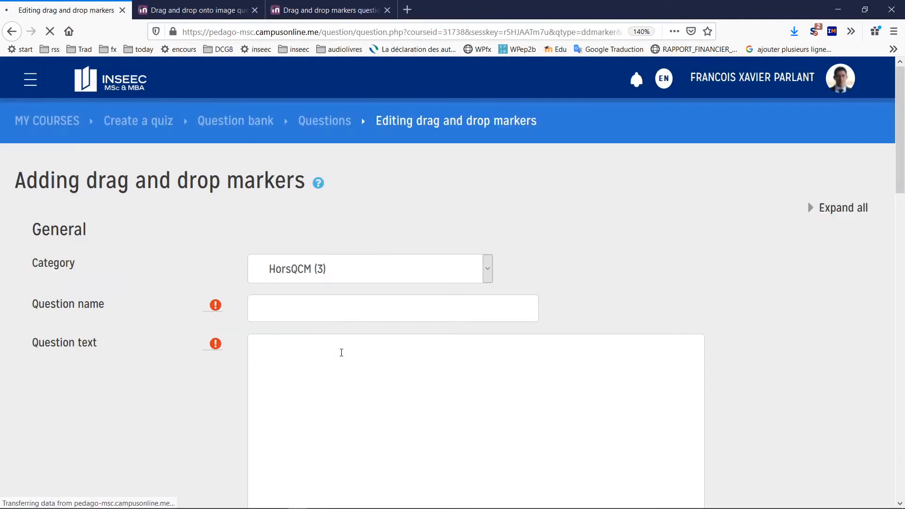
left_click(414, 308)
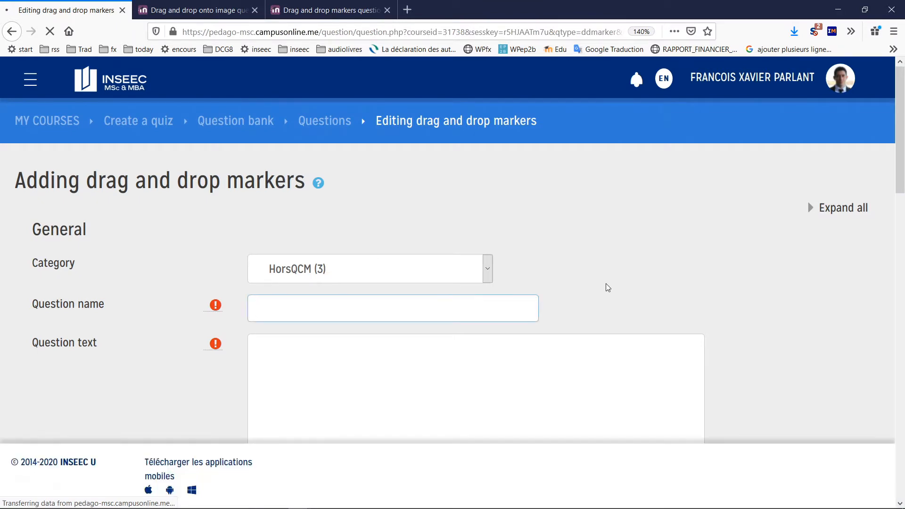
type("B")
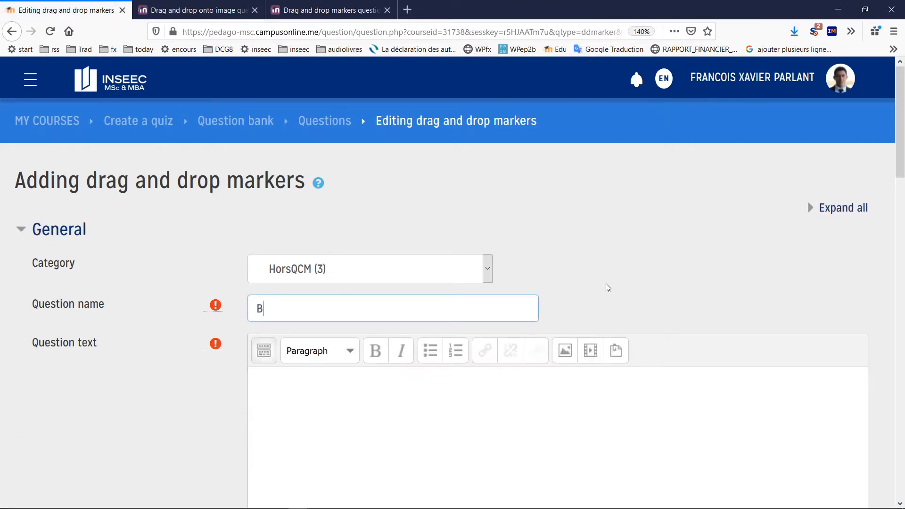
type("alance sheet")
Enter "SEt the items at the right place" as the question text.
left_click(593, 413)
type("S")
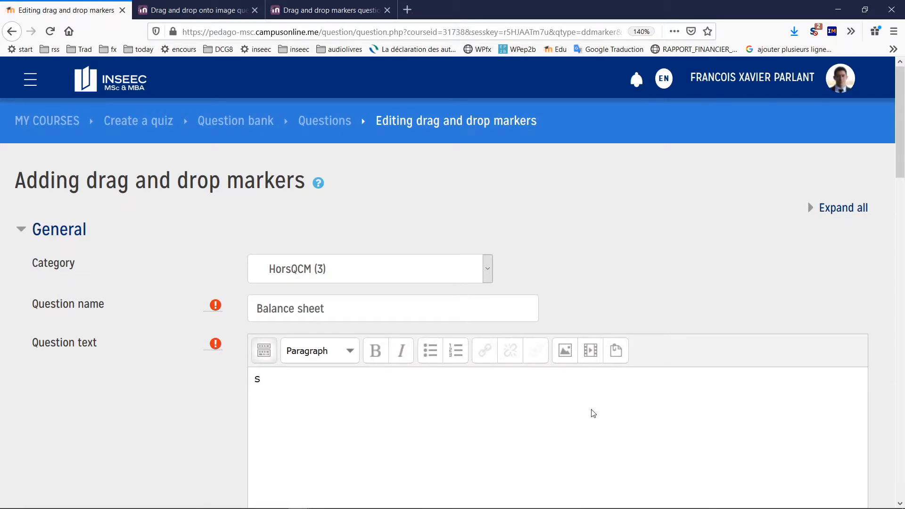
type("Et the items at the r")
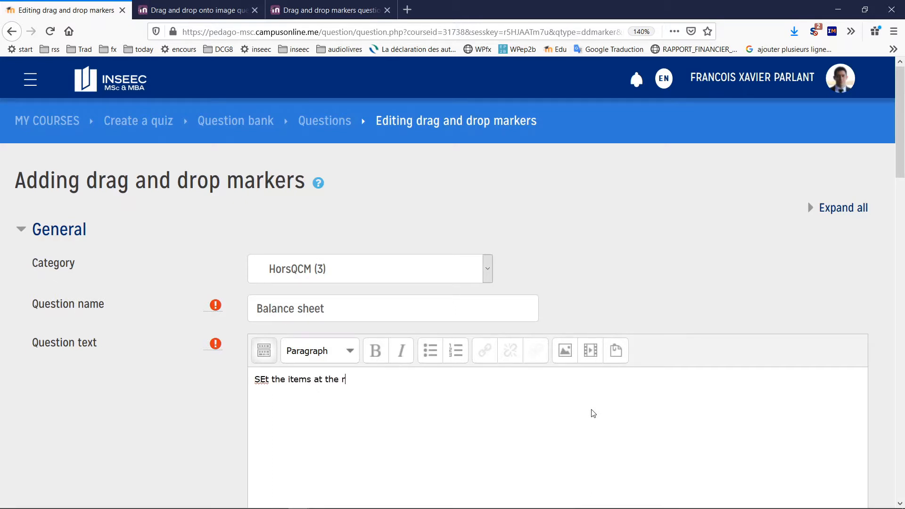
type("ight place")
Add Capture.PNG as the question's background image.
scroll(593, 413, "down", 1)
scroll(198, 384, "down", 6)
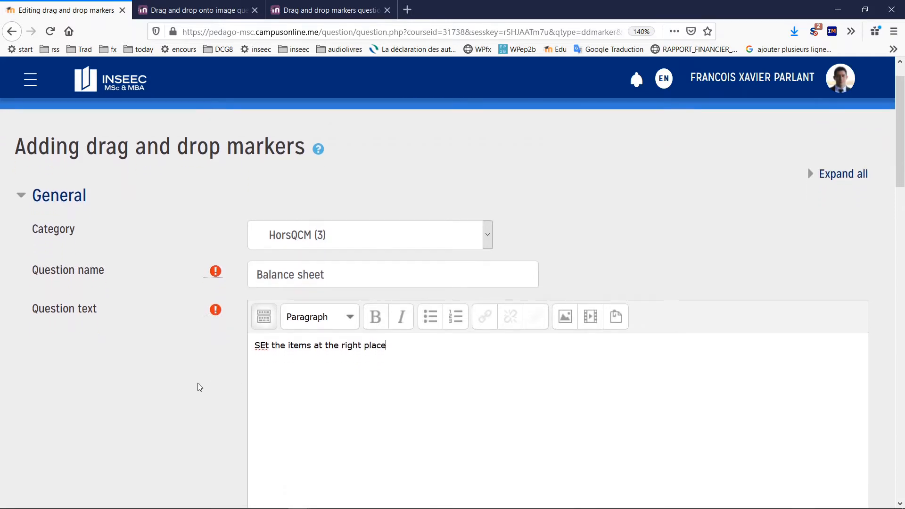
scroll(197, 383, "down", 8)
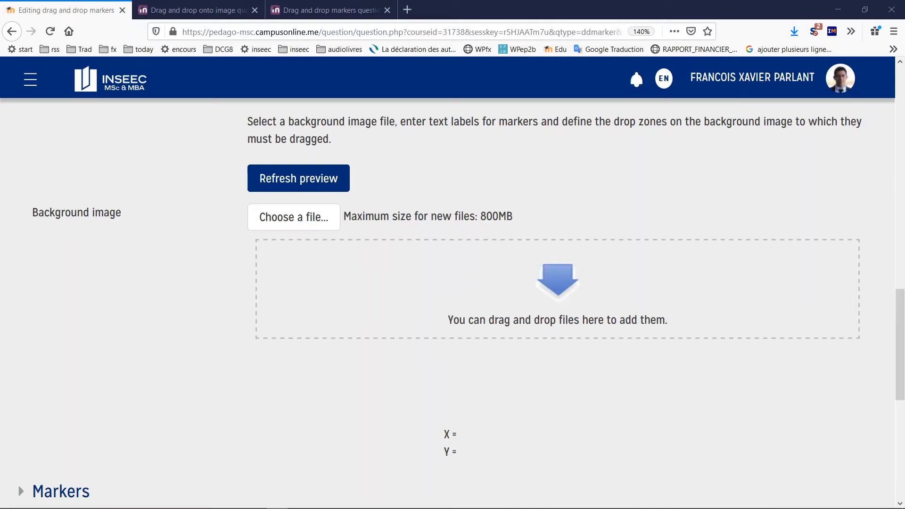
left_click_drag(71, 295, 422, 290)
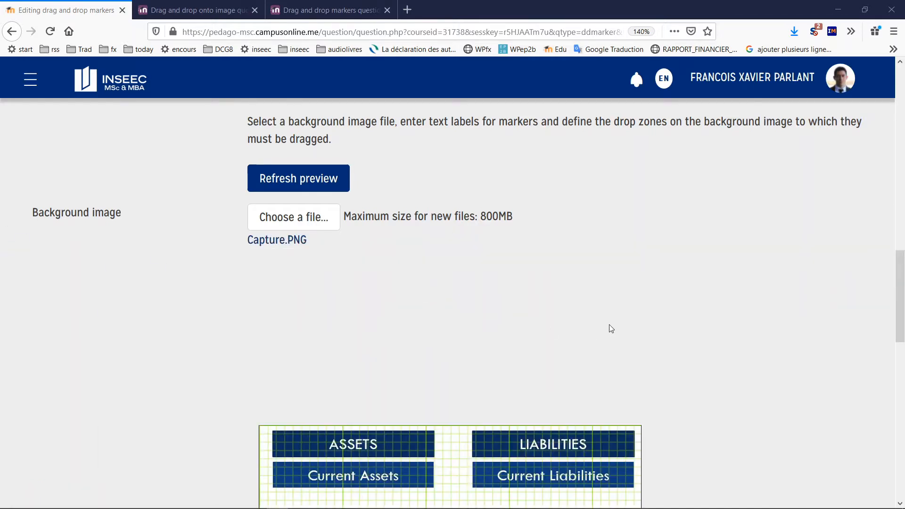
Label marker 1 "Inventory" and marker 2 "Investments".
scroll(631, 332, "down", 5)
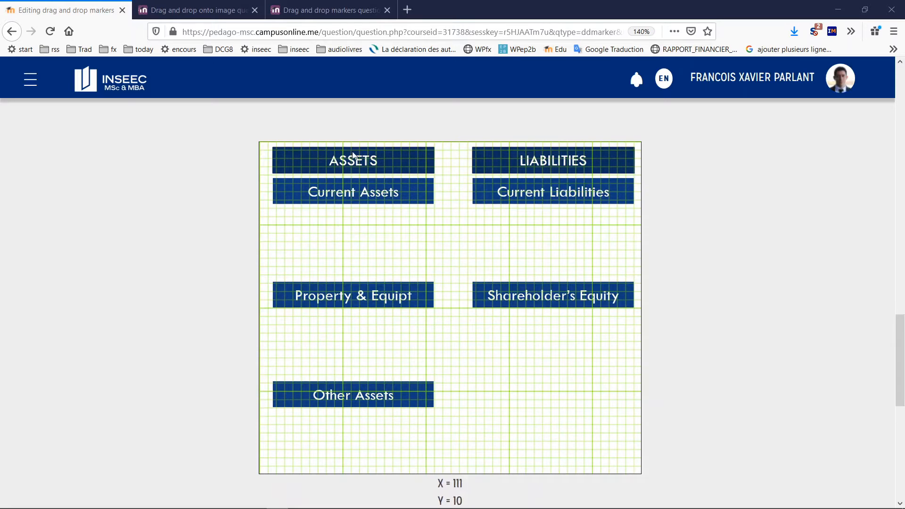
scroll(163, 321, "down", 5)
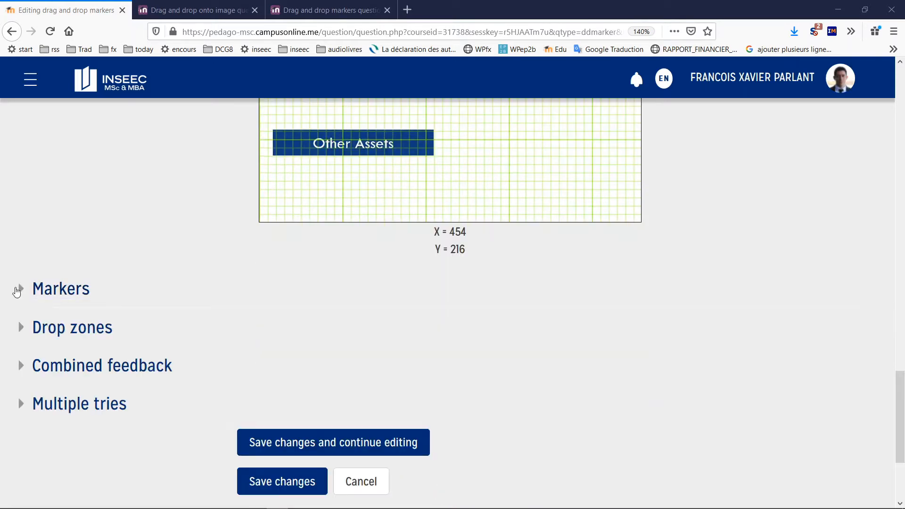
left_click(18, 289)
left_click(357, 361)
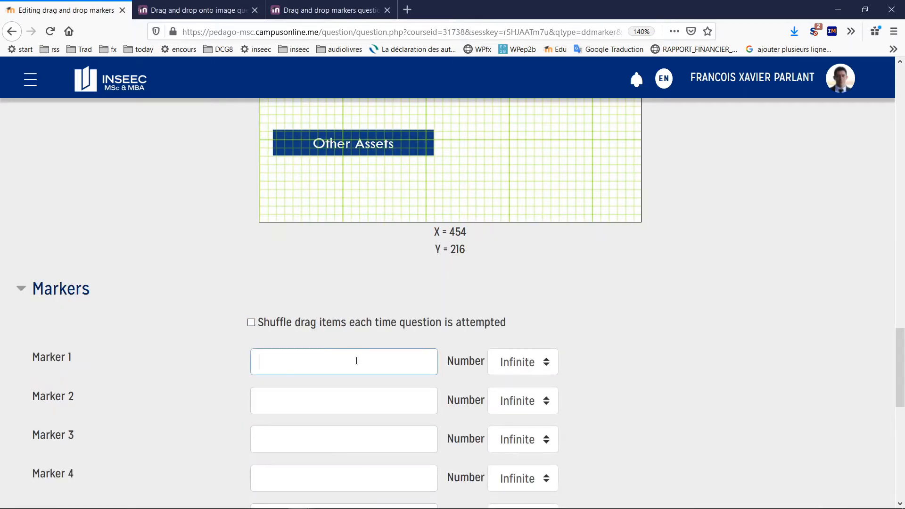
type("Inventory")
left_click(359, 404)
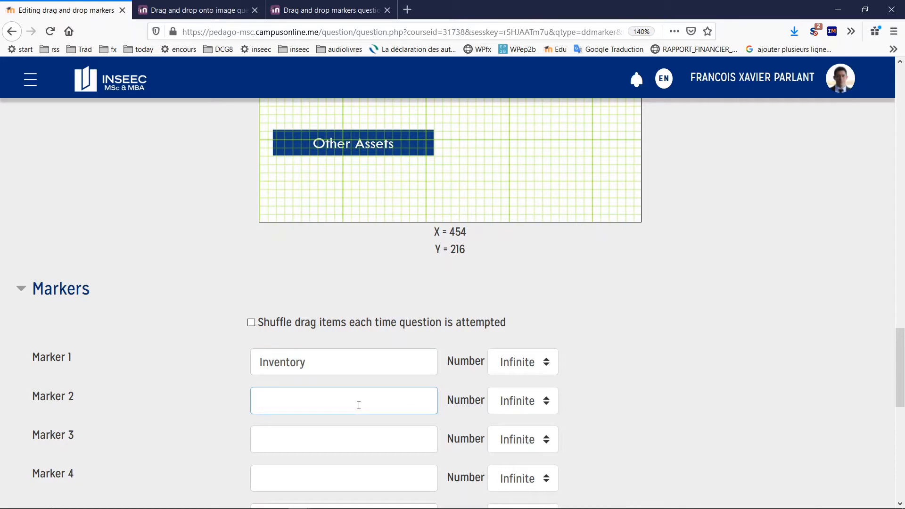
type("Investments")
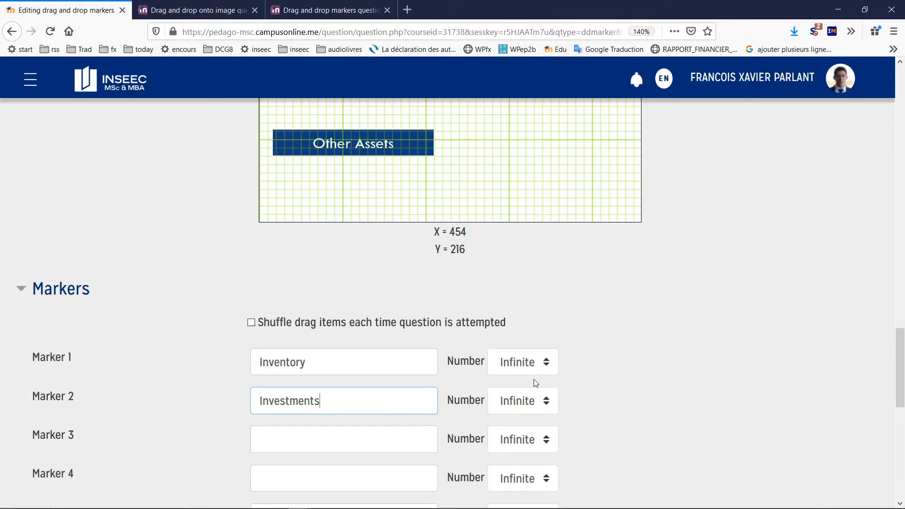
Limit the Inventory and Investments markers to a number of 1 each.
left_click(528, 365)
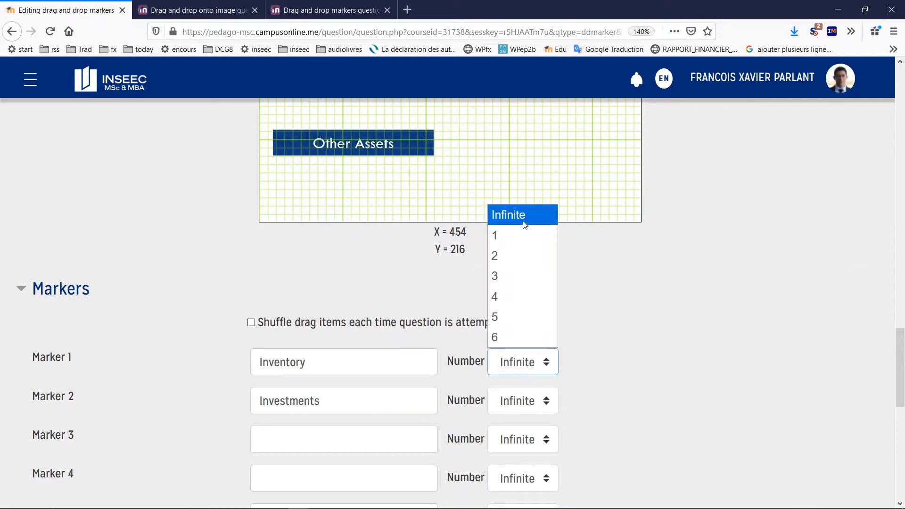
left_click(522, 234)
left_click(511, 402)
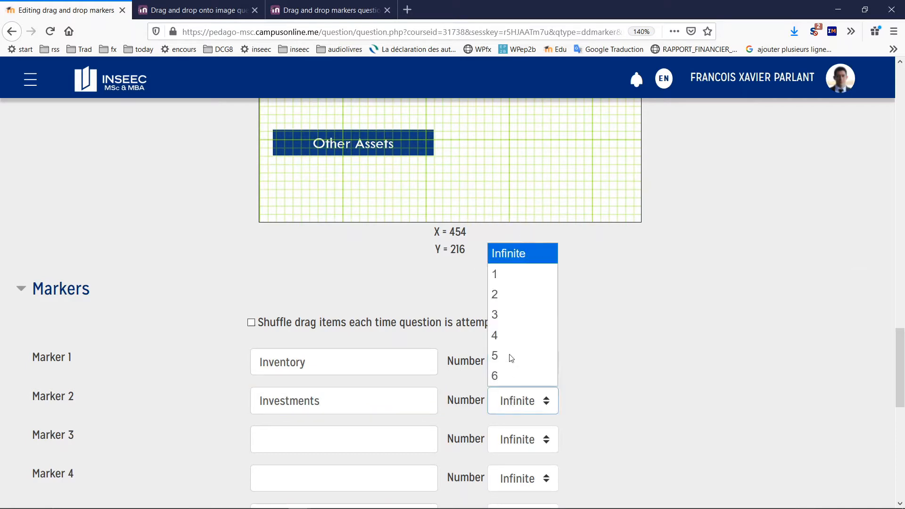
left_click(505, 273)
Set drop zone 1's shape to Rectangle and begin its coordinates with the corner point 10,80; under Current Assets.
scroll(653, 368, "down", 6)
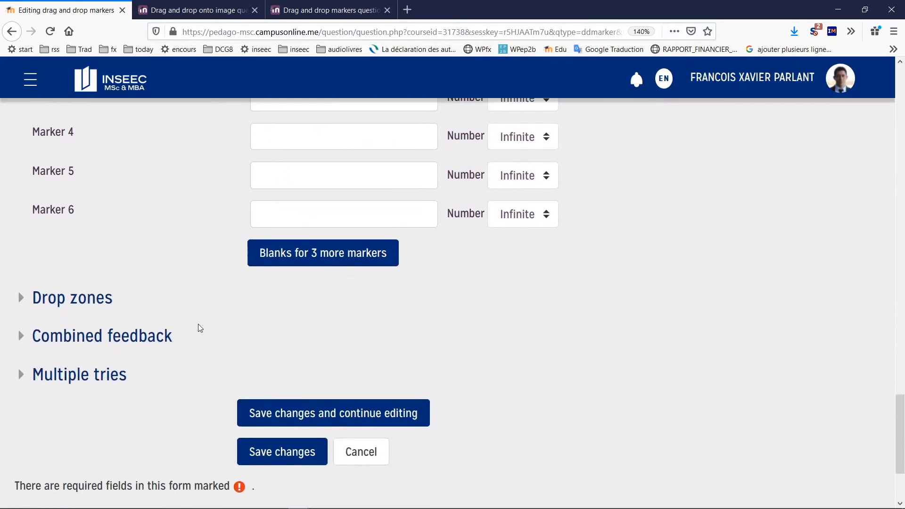
left_click(65, 303)
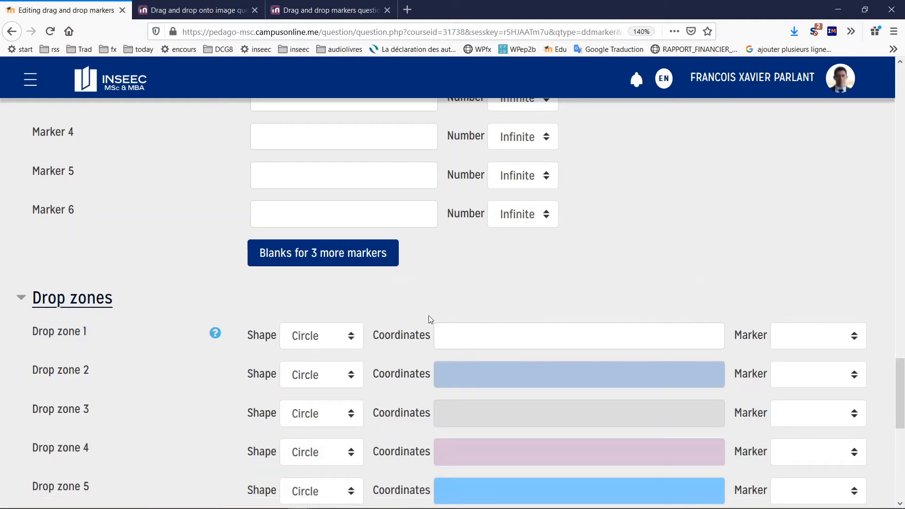
left_click(349, 343)
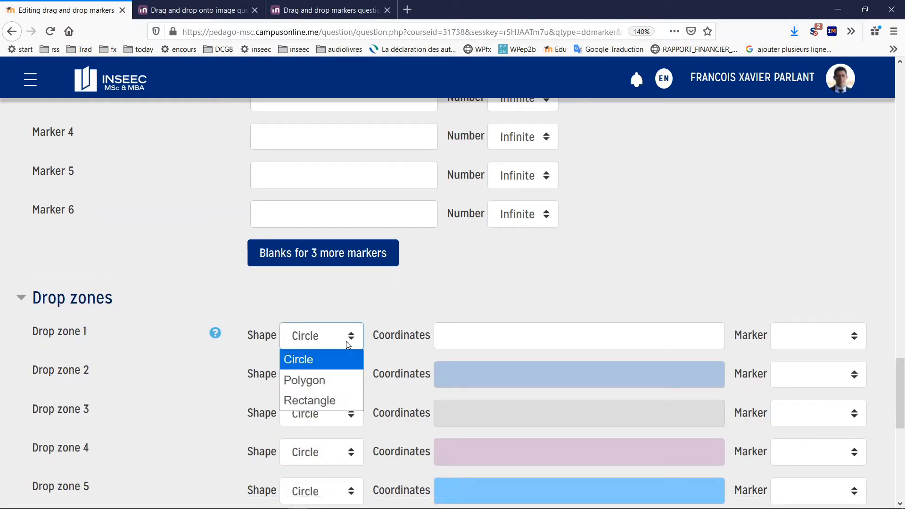
left_click(331, 401)
left_click(555, 328)
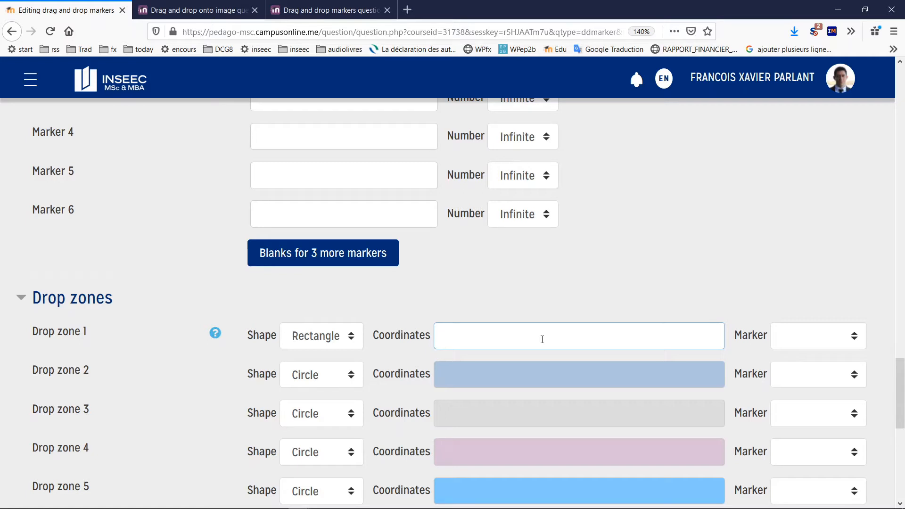
scroll(542, 339, "up", 10)
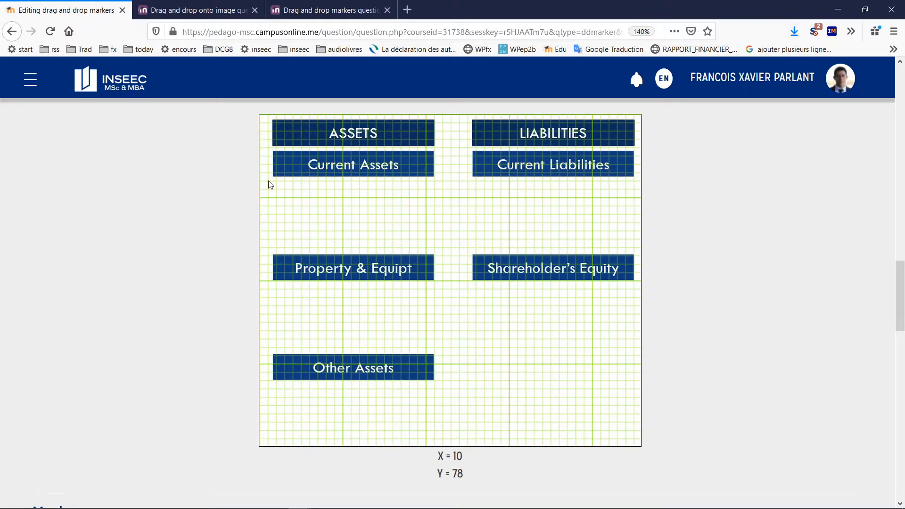
scroll(509, 363, "down", 10)
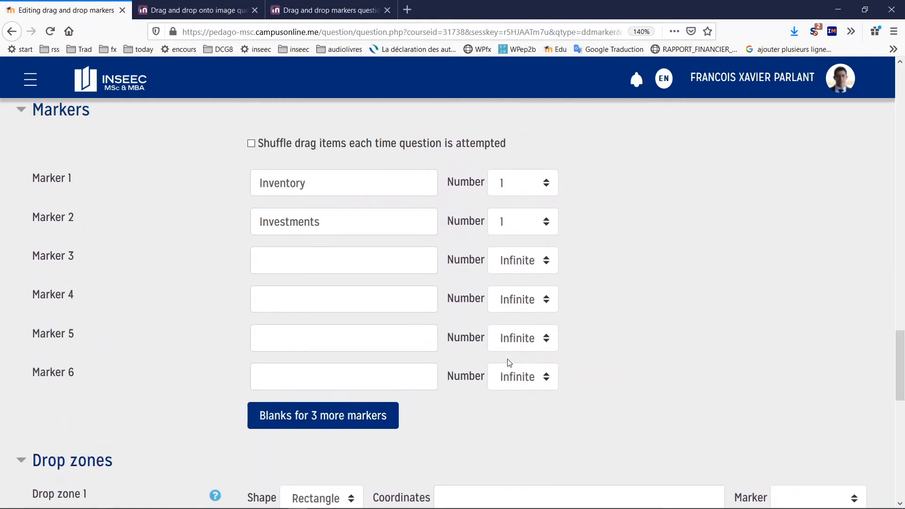
scroll(508, 360, "down", 4)
left_click(480, 321)
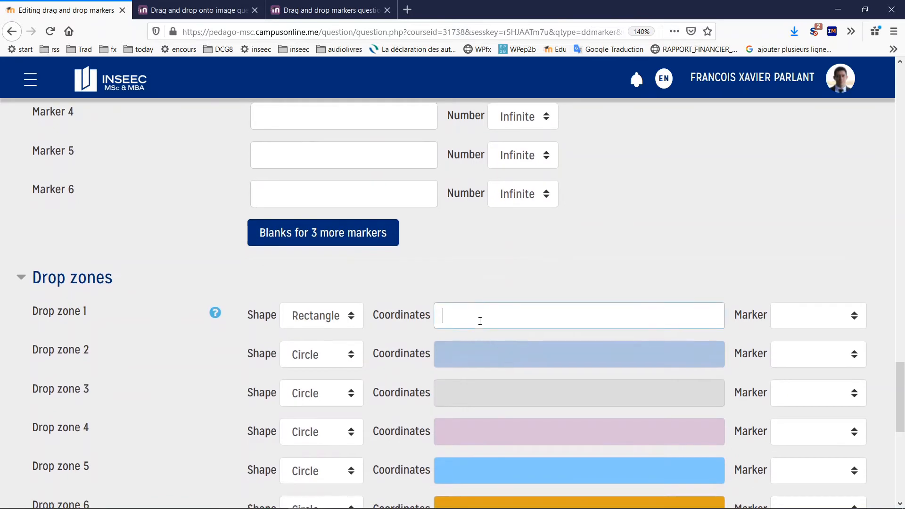
type("10,80;")
Complete drop zone 1's coordinates with a size of 100,200 and check the rectangle on the background image.
scroll(619, 304, "up", 10)
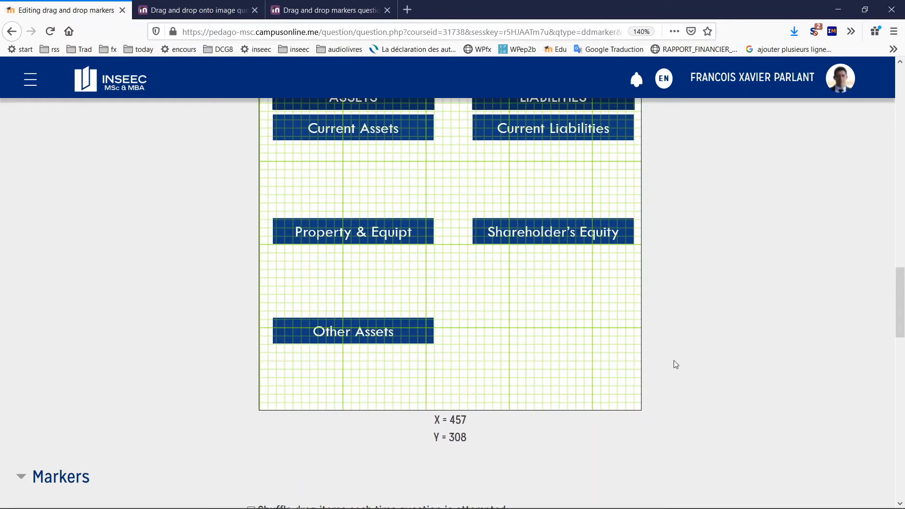
scroll(674, 360, "down", 10)
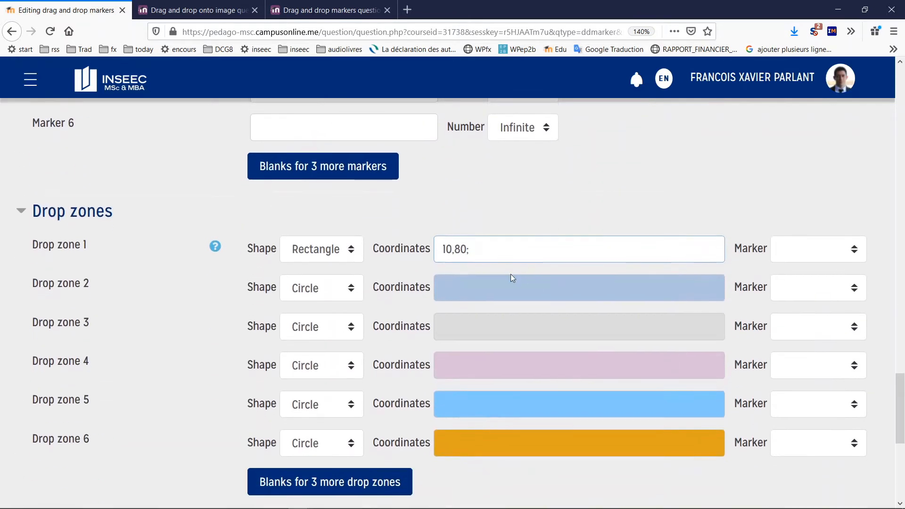
type("1000")
key("BackSpace")
type(",200")
left_click(660, 216)
scroll(661, 221, "up", 10)
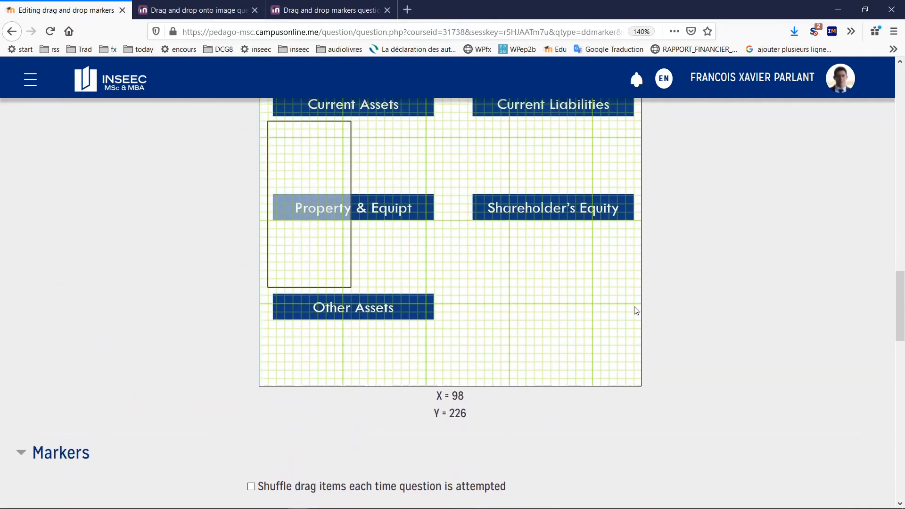
Replace drop zone 1's size with 200,100 in its coordinates and check the rectangle on the background image.
scroll(709, 361, "down", 2)
scroll(707, 360, "down", 12)
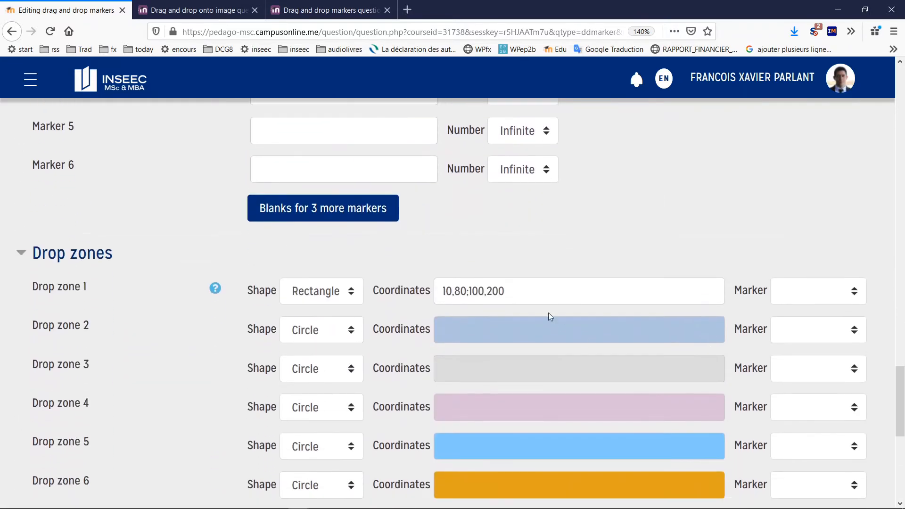
left_click(532, 289)
key("BackSpace")
key("BackSpace")
key("BackSpace")
key("BackSpace")
key("BackSpace")
key("BackSpace")
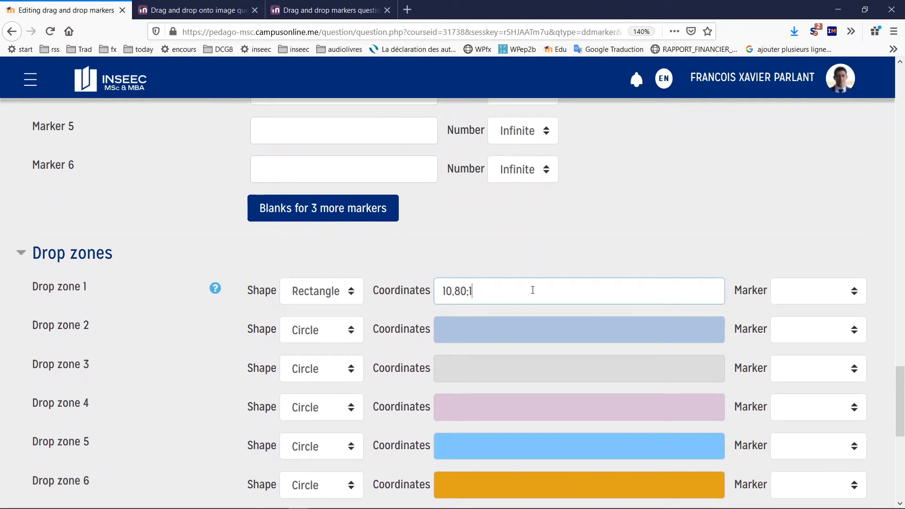
key("BackSpace")
type("200,100")
scroll(533, 289, "up", 12)
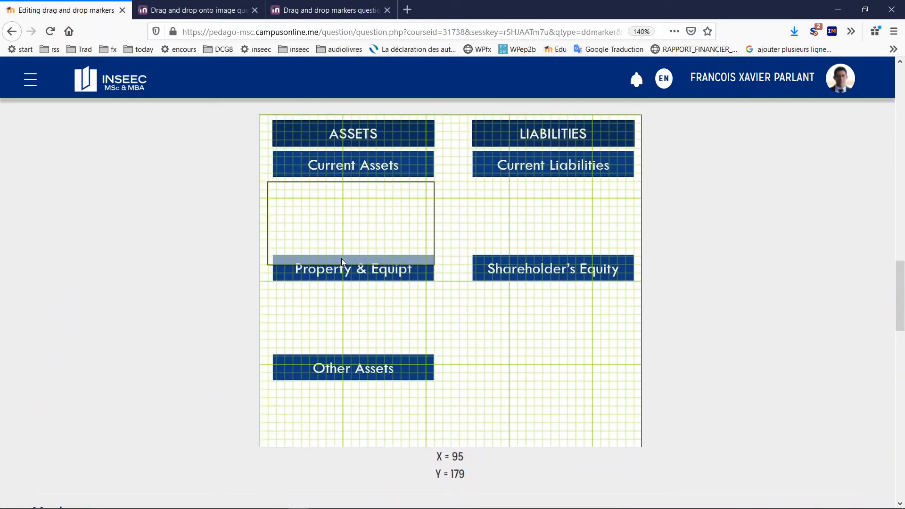
Assign the Inventory marker to drop zone 1.
scroll(664, 330, "down", 12)
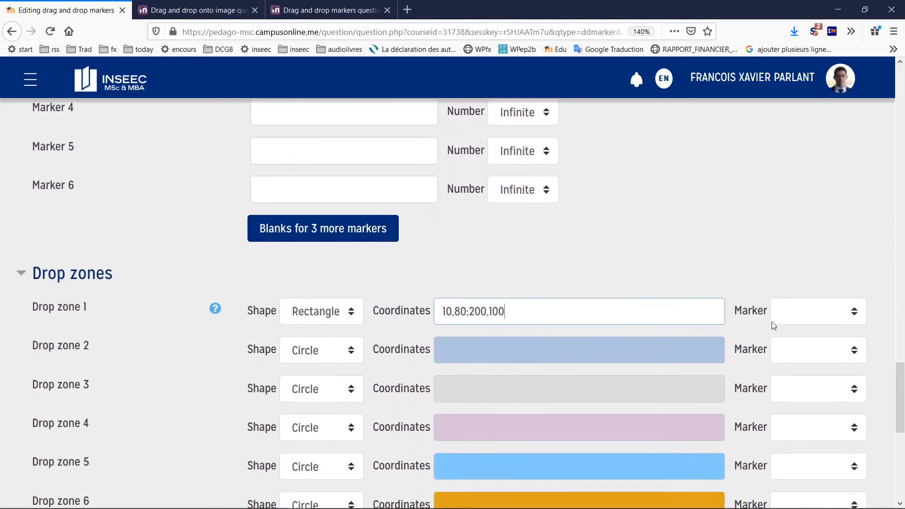
left_click(822, 316)
left_click(816, 354)
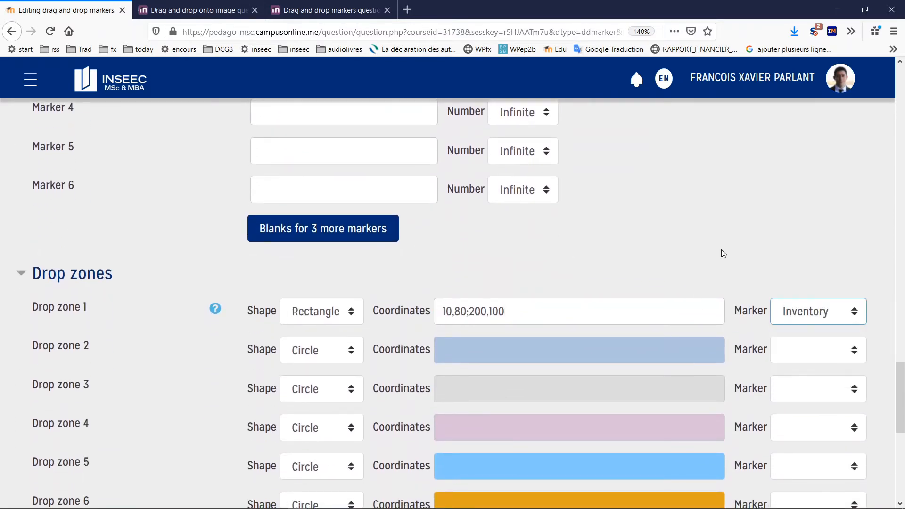
Set up drop zone 2 as a Rectangle with drop zone 1's coordinates 10,80;200,100 and the Investments marker.
left_click_drag(511, 311, 387, 324)
key("ctrl+c")
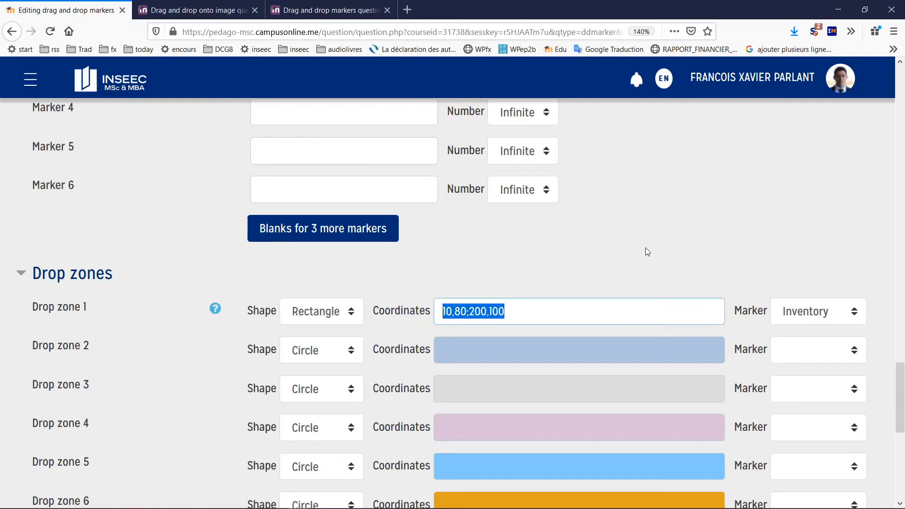
left_click(581, 343)
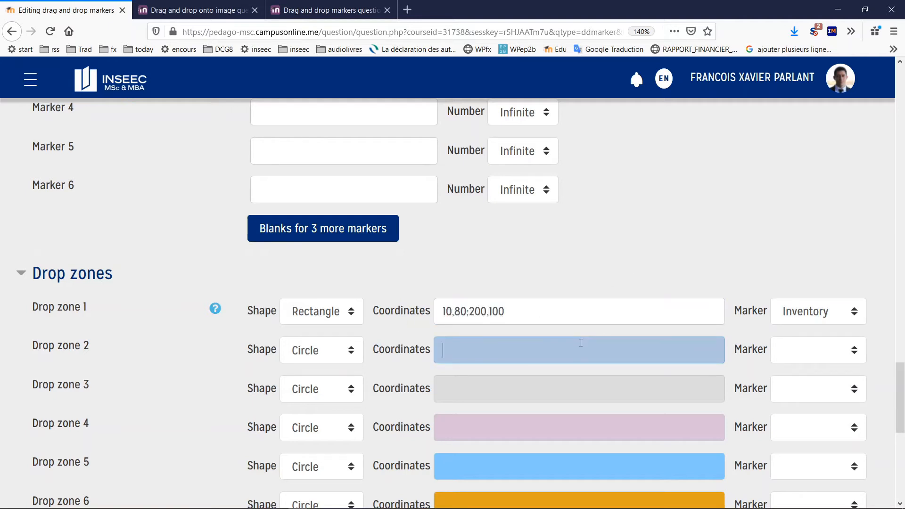
key("ctrl+v")
left_click(810, 360)
left_click(810, 417)
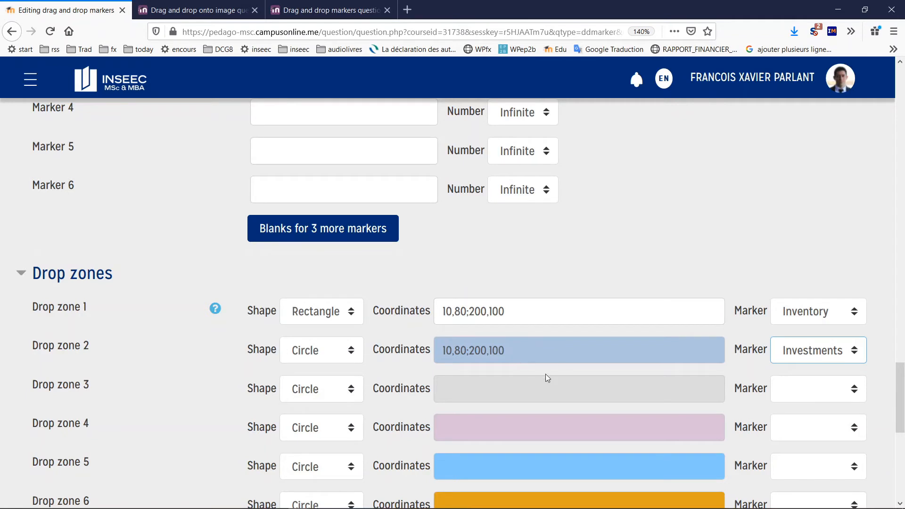
left_click(322, 350)
left_click(324, 416)
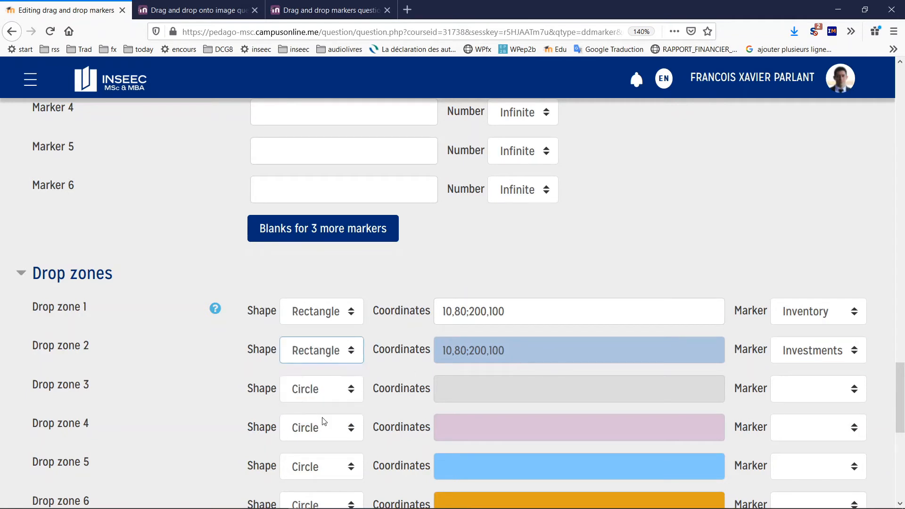
Check the rectangles of drop zones 1 and 2 on the background image and set drop zone 3's shape to Rectangle.
scroll(616, 308, "up", 10)
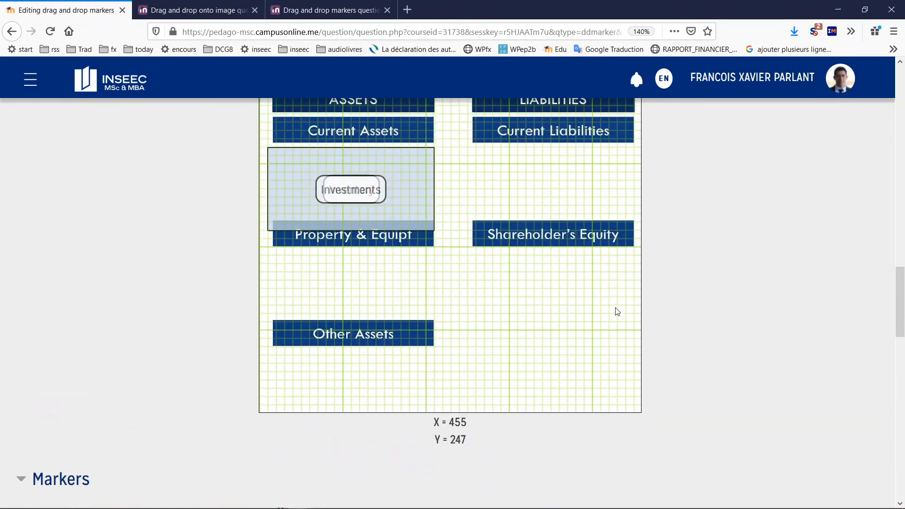
scroll(343, 191, "up", 5)
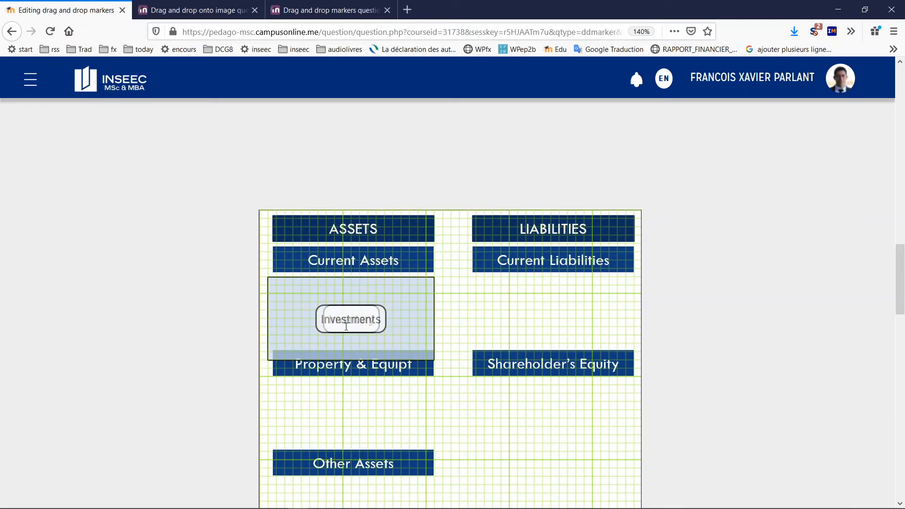
scroll(346, 325, "down", 1)
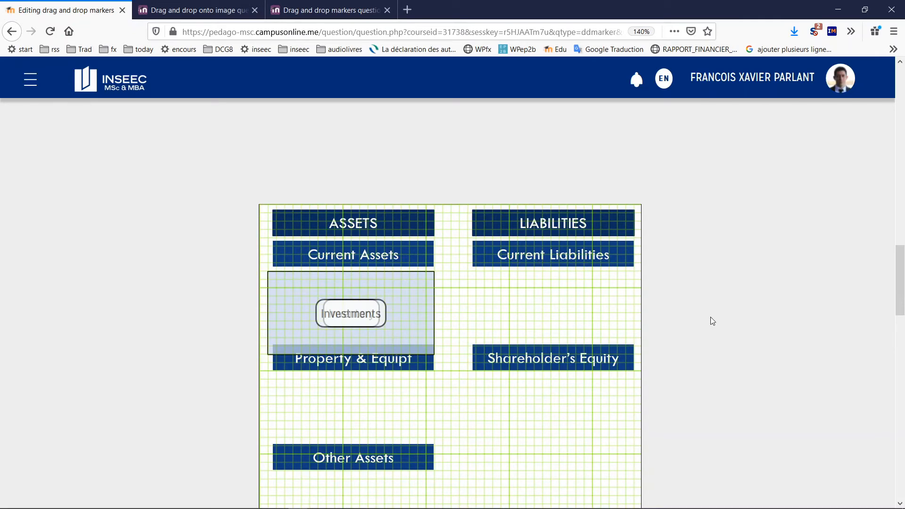
scroll(710, 321, "down", 14)
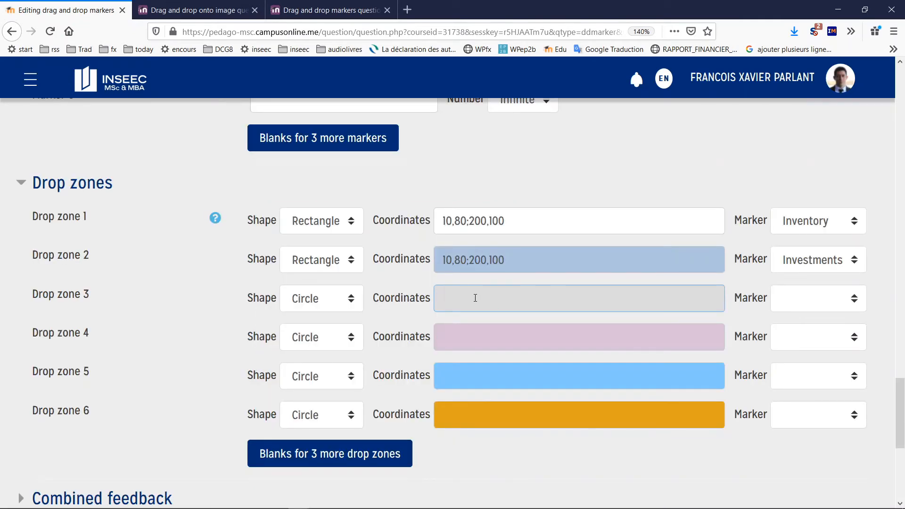
left_click(349, 302)
left_click(323, 363)
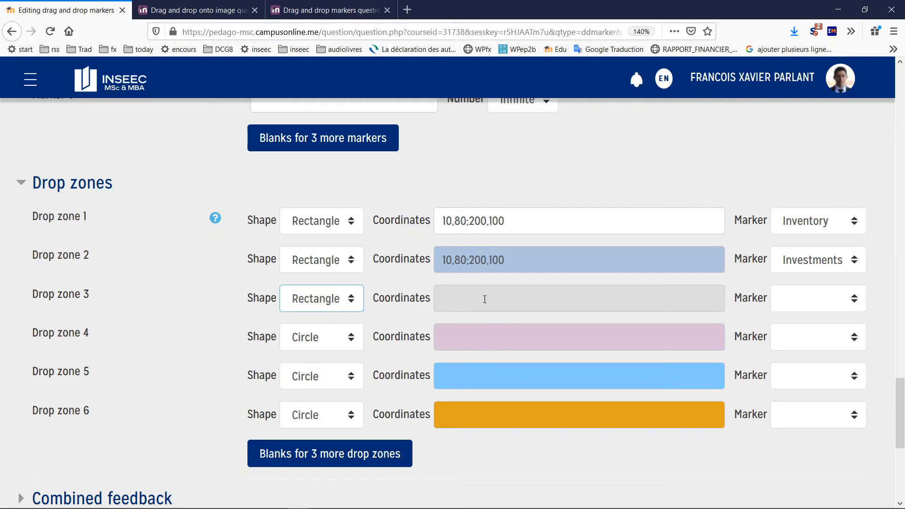
Locate drop zone 3's starting corner below Property & Equipt on the background image and enter its coordinates as 10,200;200,100.
scroll(565, 320, "up", 12)
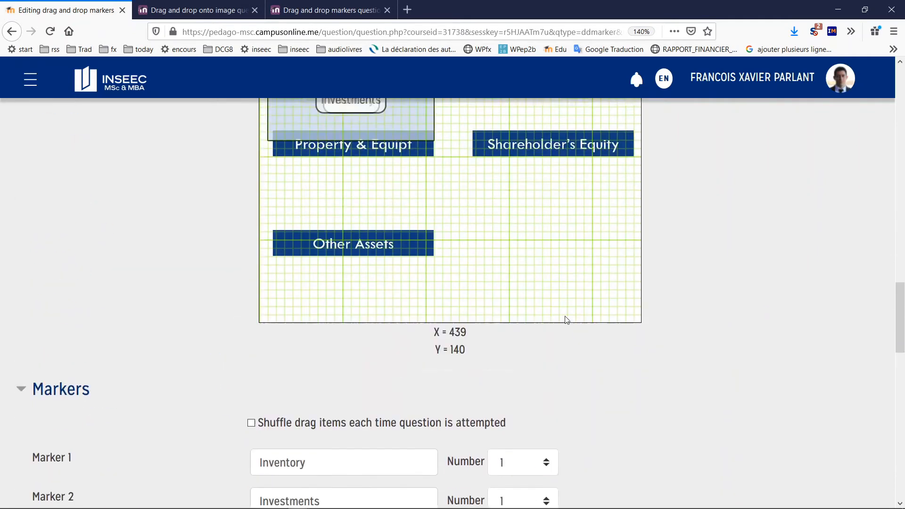
scroll(565, 320, "down", 1)
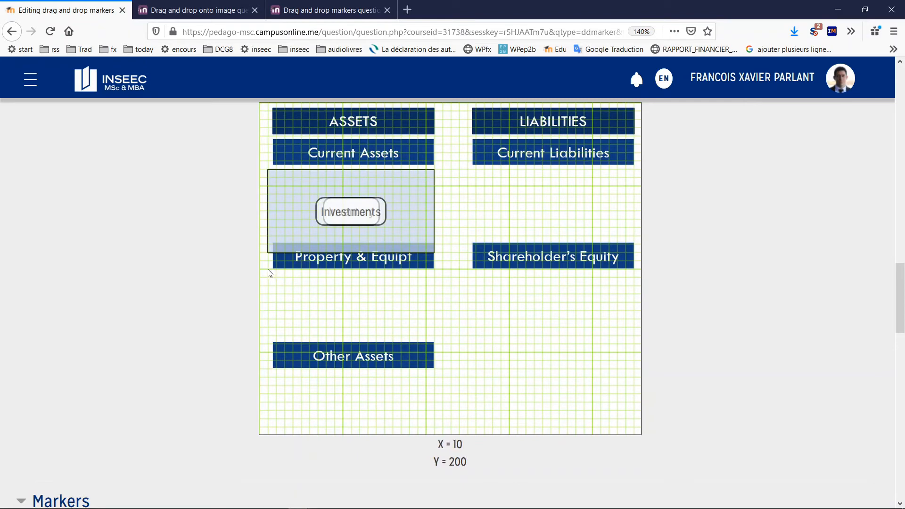
scroll(683, 352, "down", 12)
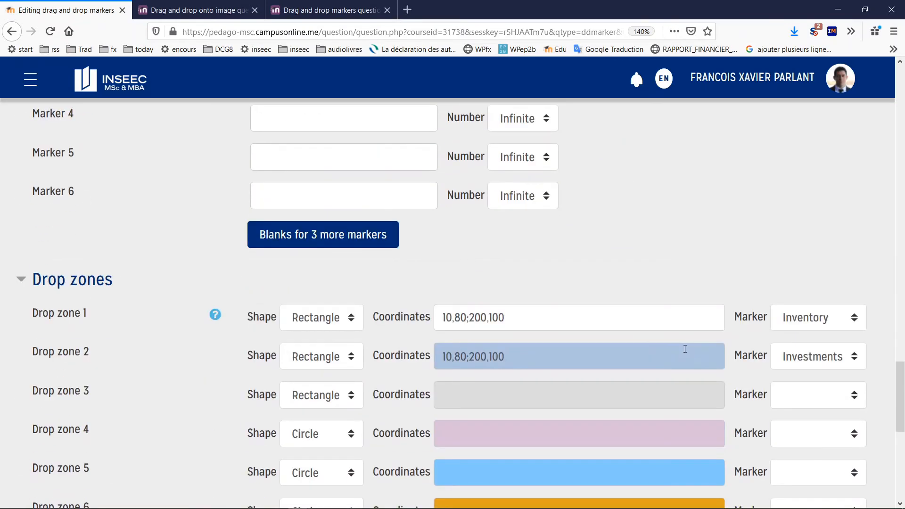
left_click(500, 398)
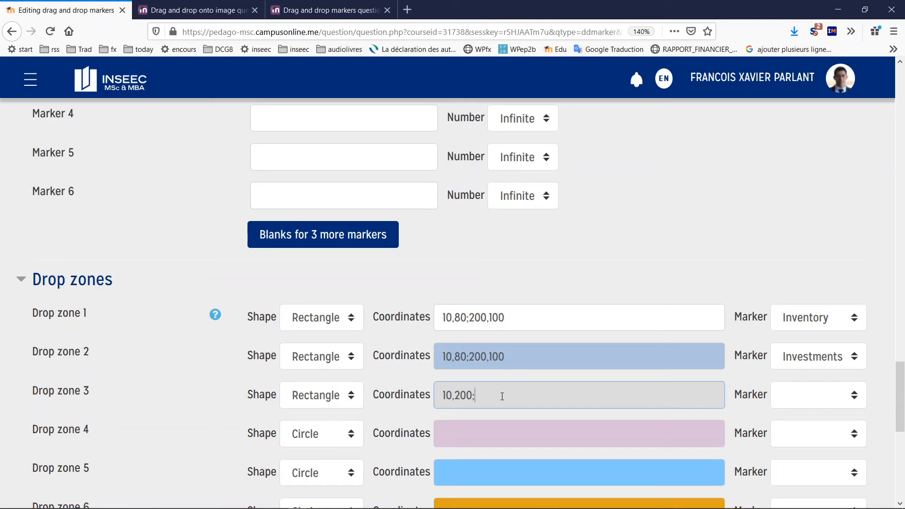
type("200,100")
key("Tab")
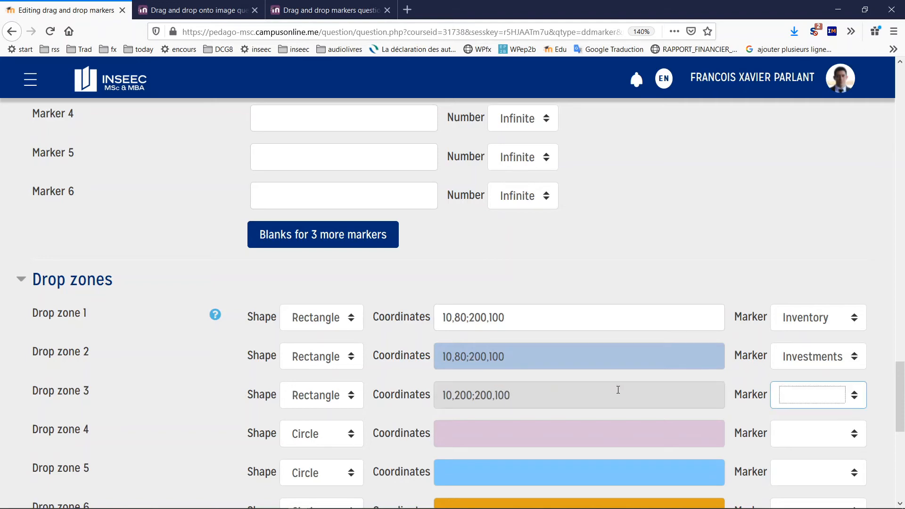
scroll(618, 389, "up", 10)
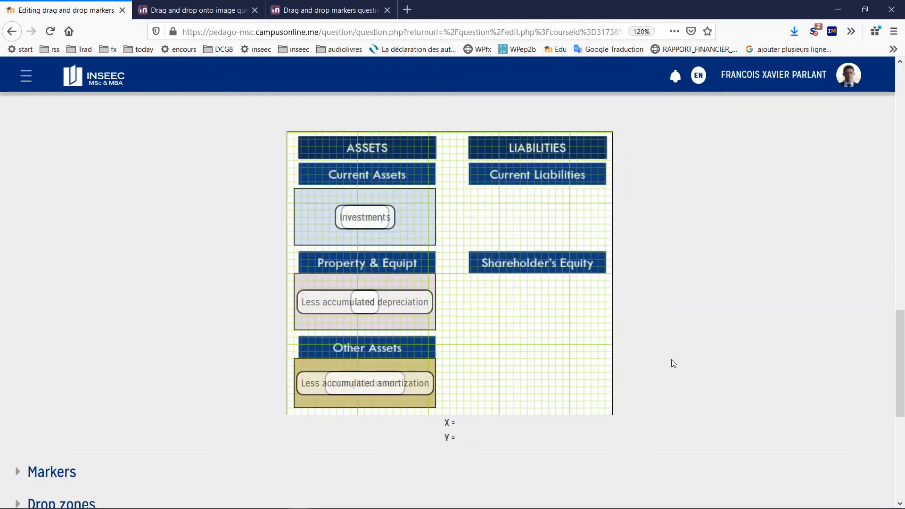
Review the question's marker texts and numbers, and save the changes to return to the question bank.
scroll(467, 330, "down", 1)
scroll(466, 338, "down", 5)
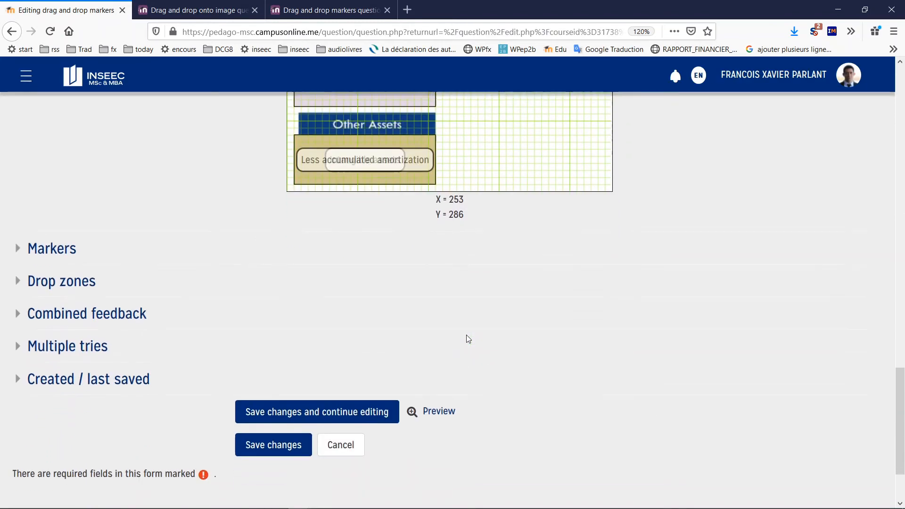
left_click(68, 249)
scroll(610, 324, "down", 1)
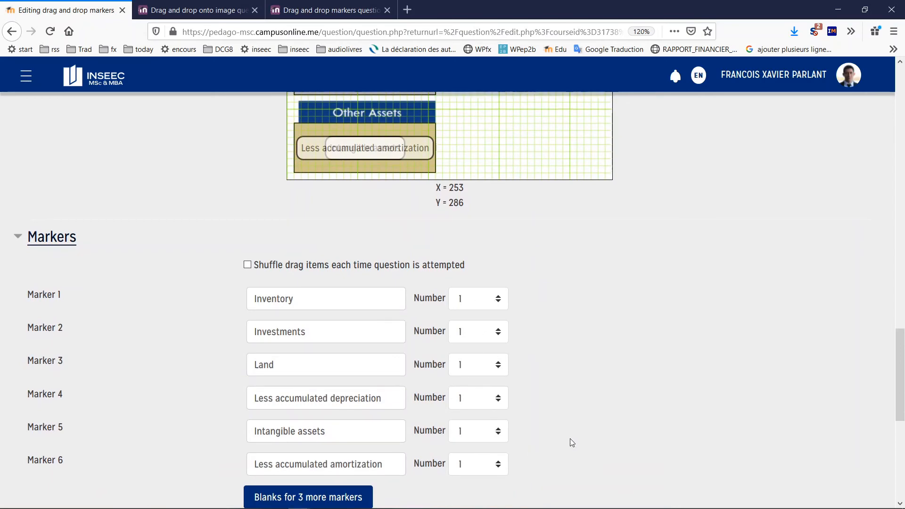
scroll(570, 440, "down", 7)
left_click(264, 355)
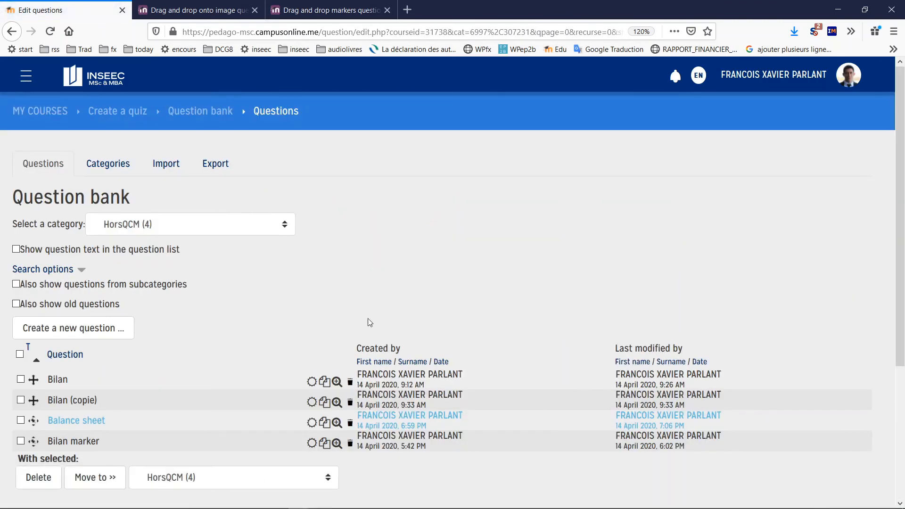
Preview the Balance sheet question and place the Inventory and Investments markers under Current Assets.
left_click(336, 422)
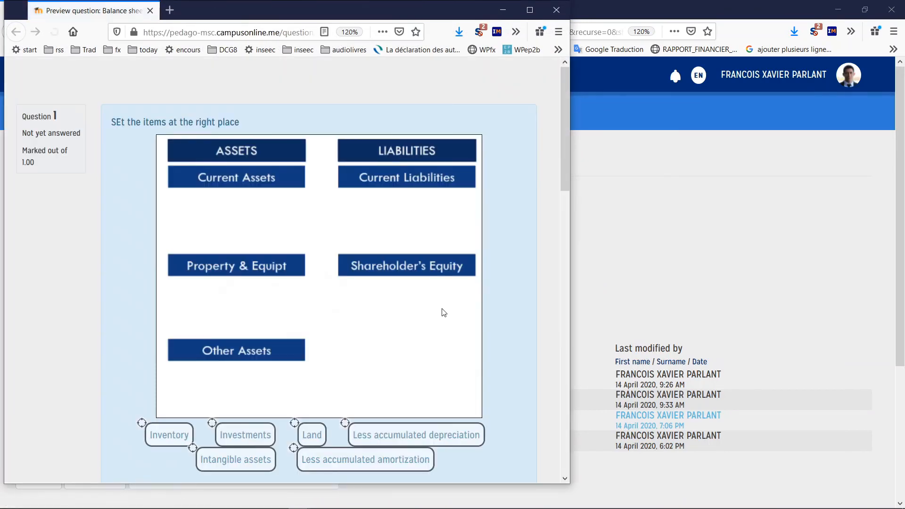
scroll(500, 325, "down", 2)
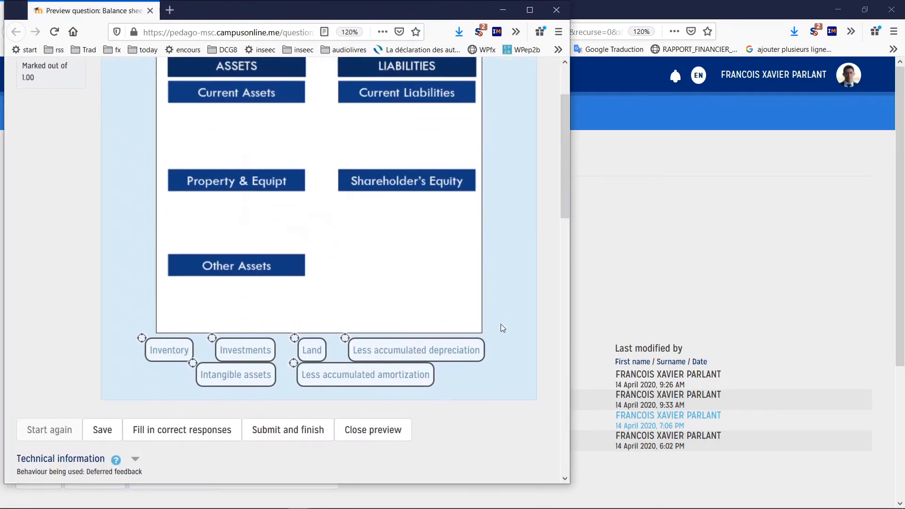
left_click_drag(161, 382, 218, 156)
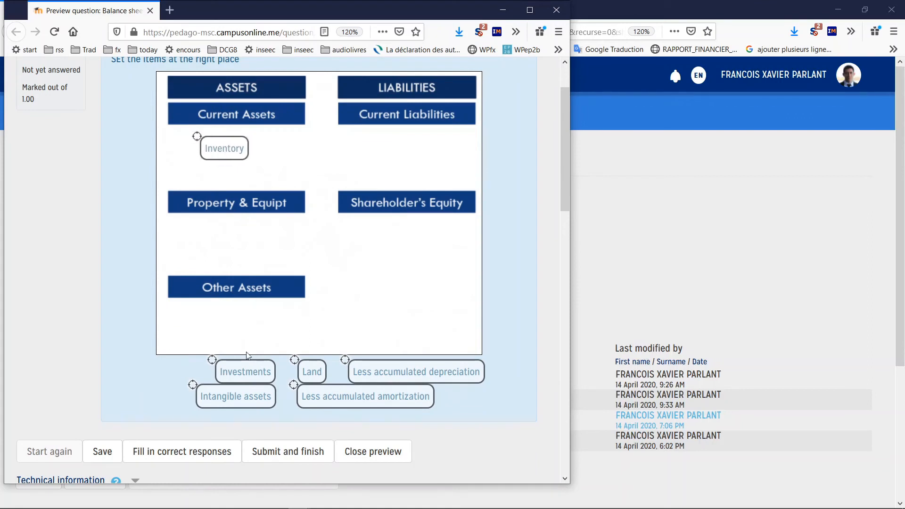
left_click_drag(247, 365, 237, 166)
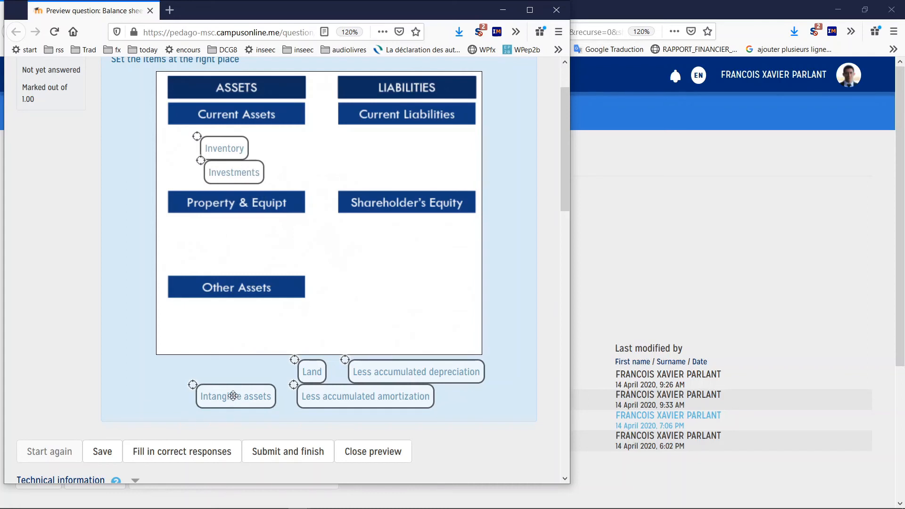
Place Land and Less accumulated amortization under Property & Equipt, Intangible assets and Less accumulated depreciation under Other Assets, and submit the finished attempt.
left_click_drag(233, 396, 246, 319)
left_click_drag(321, 377, 238, 235)
left_click_drag(355, 393, 243, 256)
left_click_drag(402, 372, 233, 346)
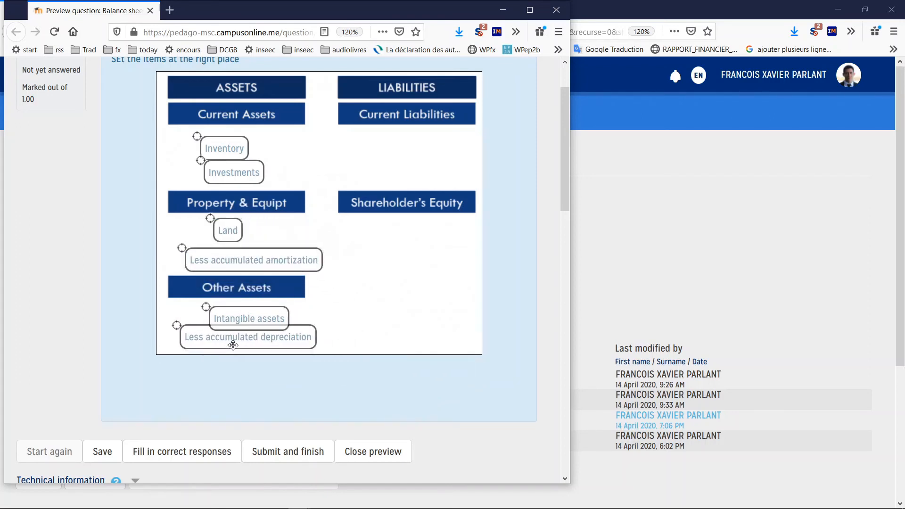
left_click(296, 452)
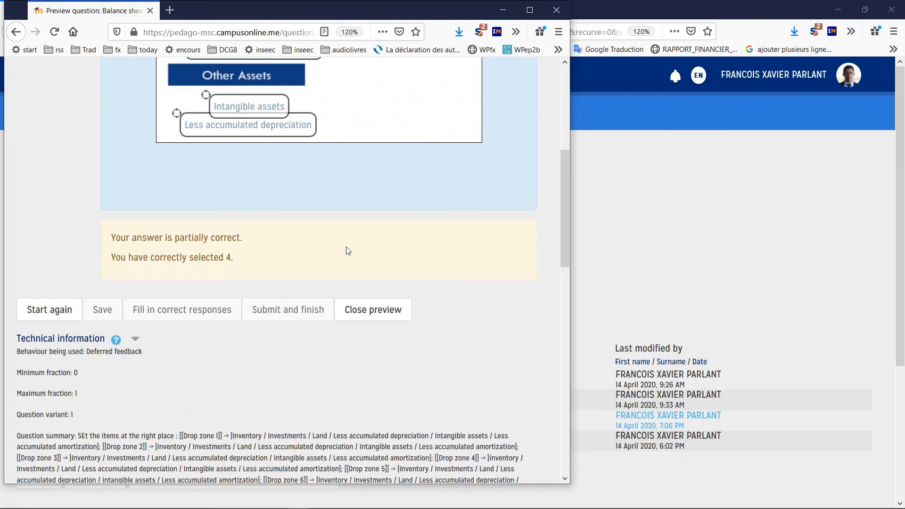
scroll(449, 281, "up", 4)
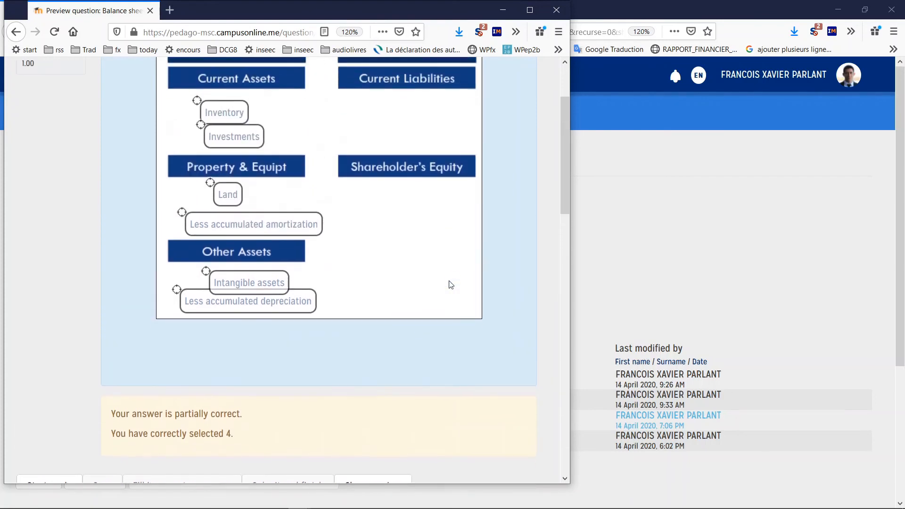